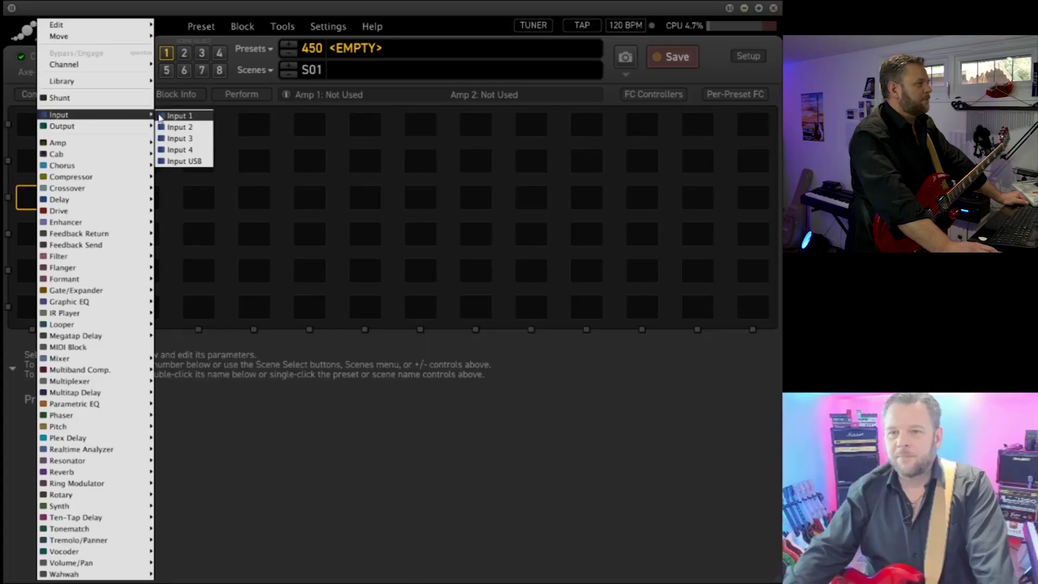
- Place Input 1 at the start of the chain and wire the next slot to it as a shunt
left_click(161, 118)
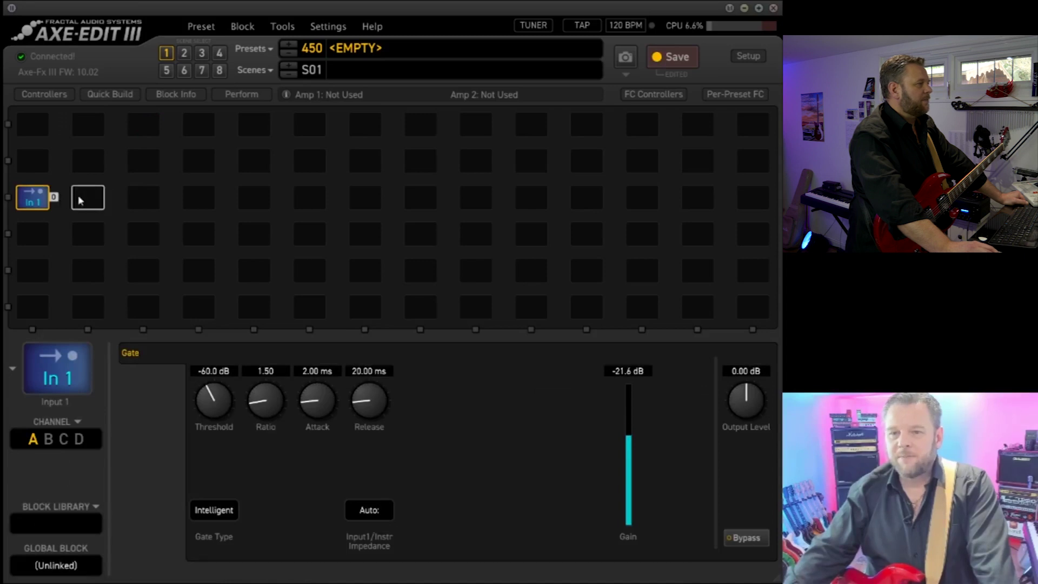
left_click(79, 201)
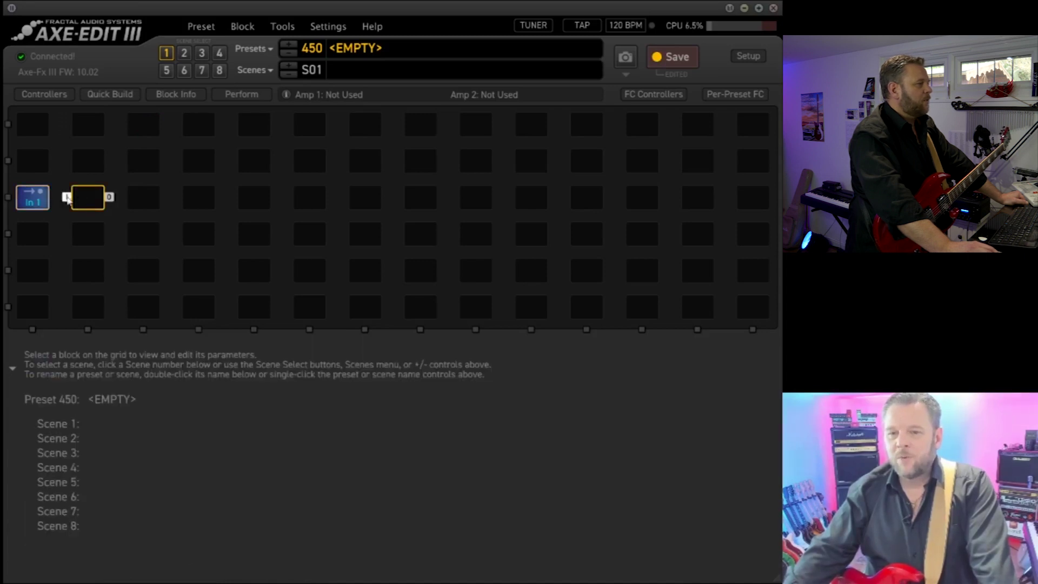
left_click_drag(67, 198, 185, 201)
- Turn the fourth slot into an Amp 1 block set to Plexi 100W Jump
left_click(196, 203)
right_click(196, 203)
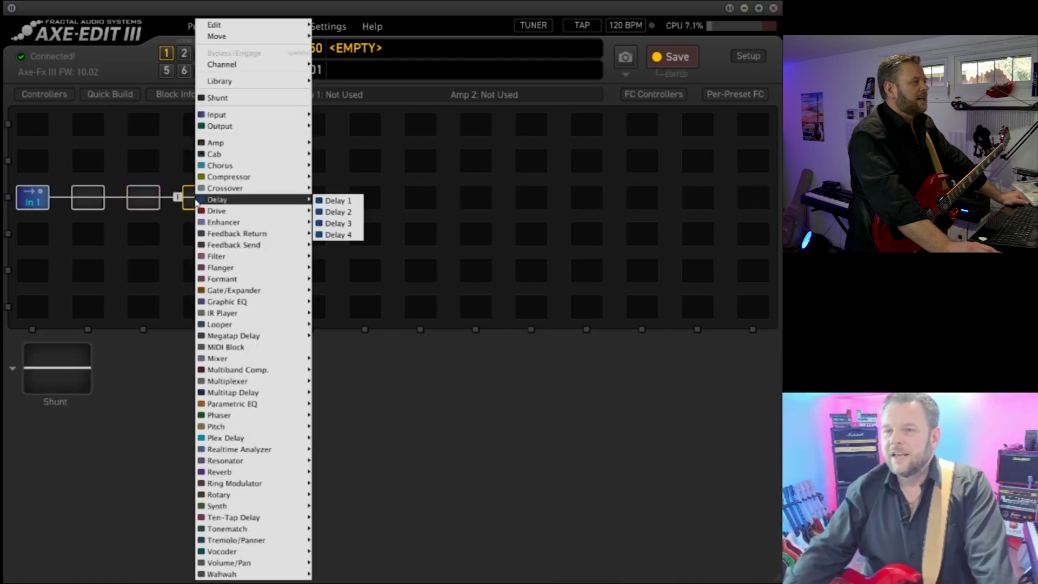
mouse_move(220, 144)
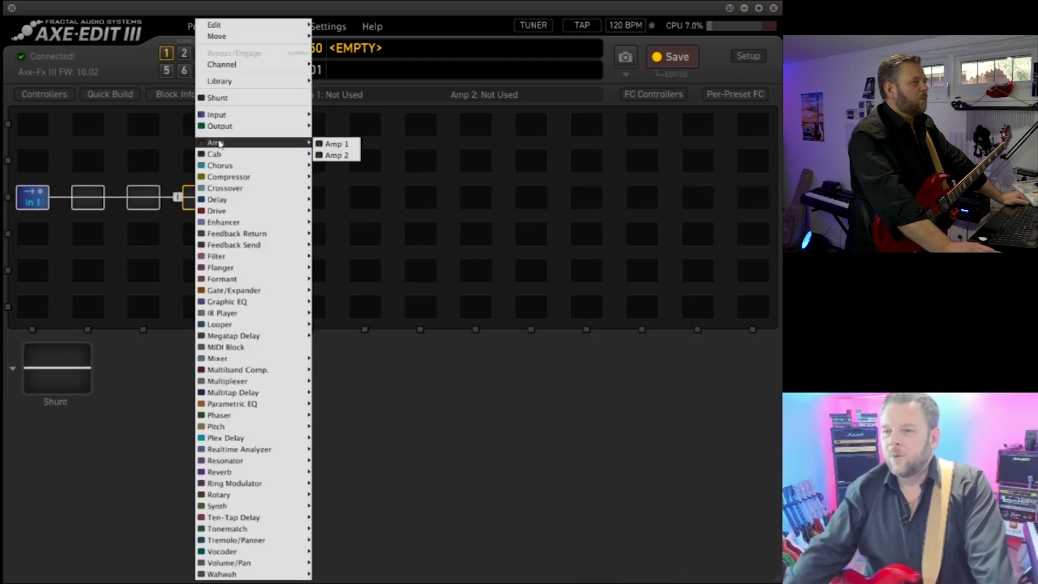
left_click(336, 144)
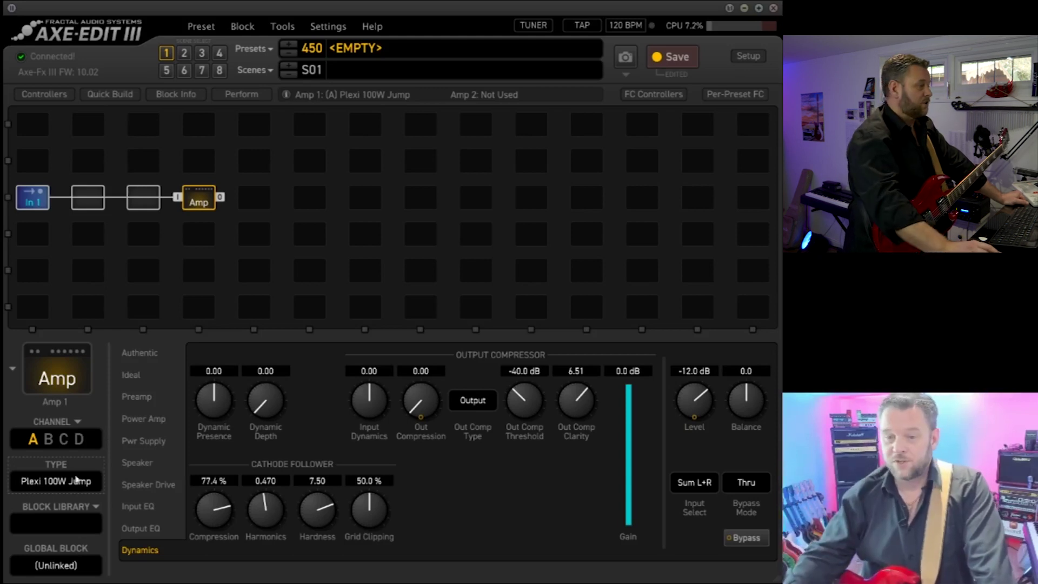
- Add a Cab 1 block in the cell right after the amp
left_click(253, 203)
right_click(253, 203)
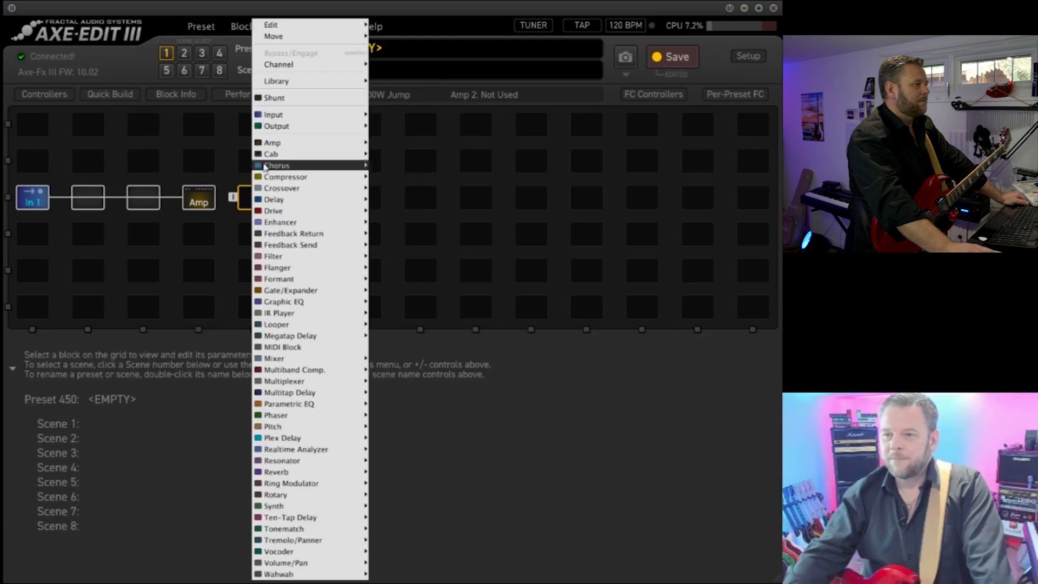
mouse_move(272, 157)
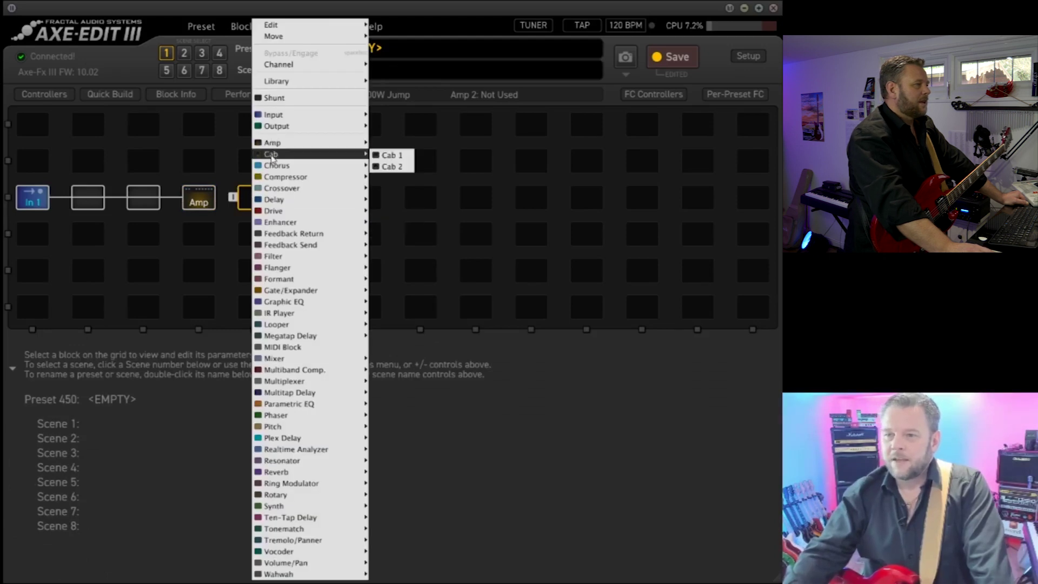
left_click(379, 155)
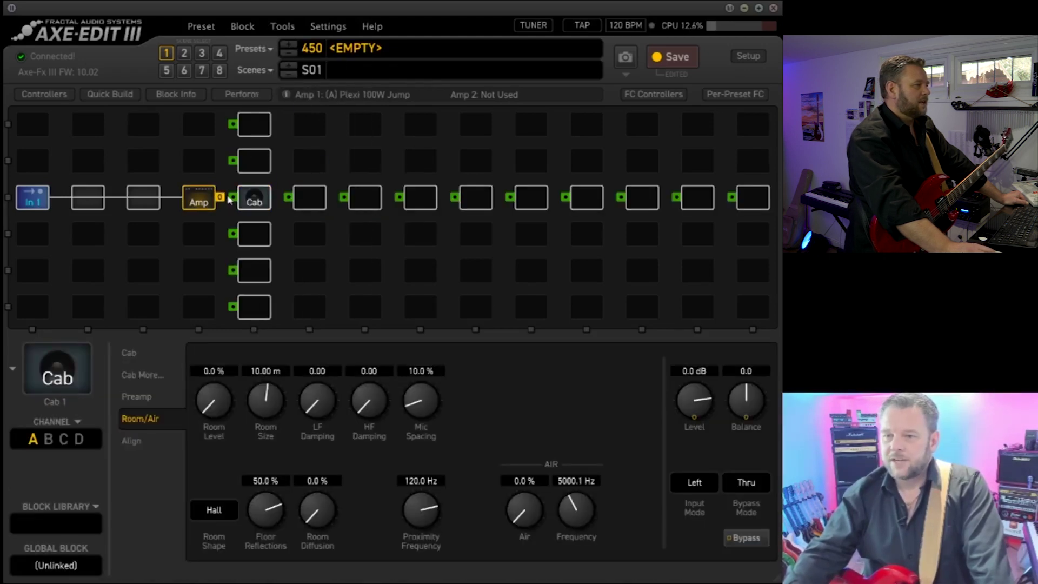
- Select the new Cab block and show its cabinet selection settings
left_click(245, 212)
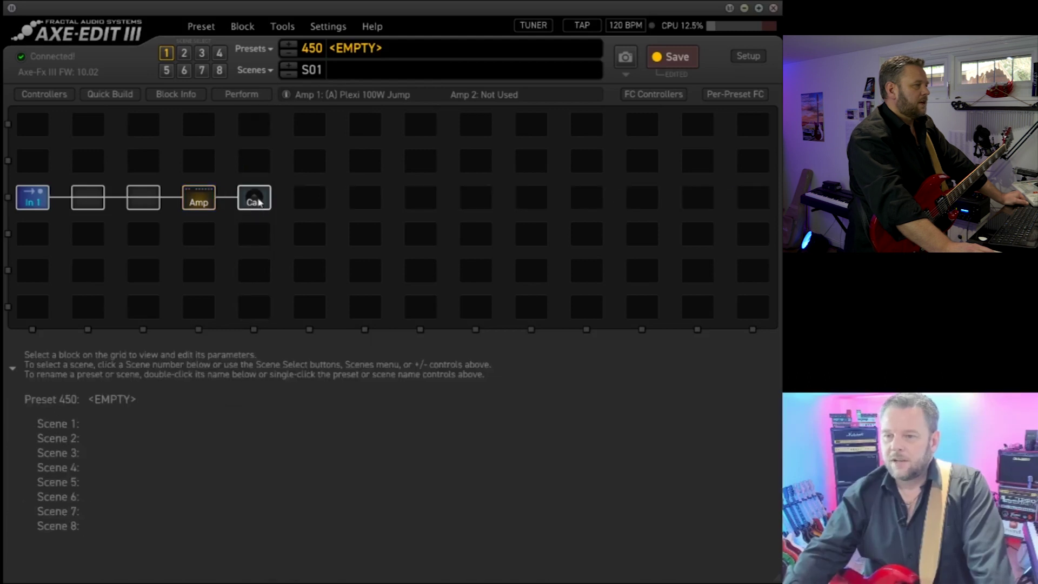
left_click(255, 204)
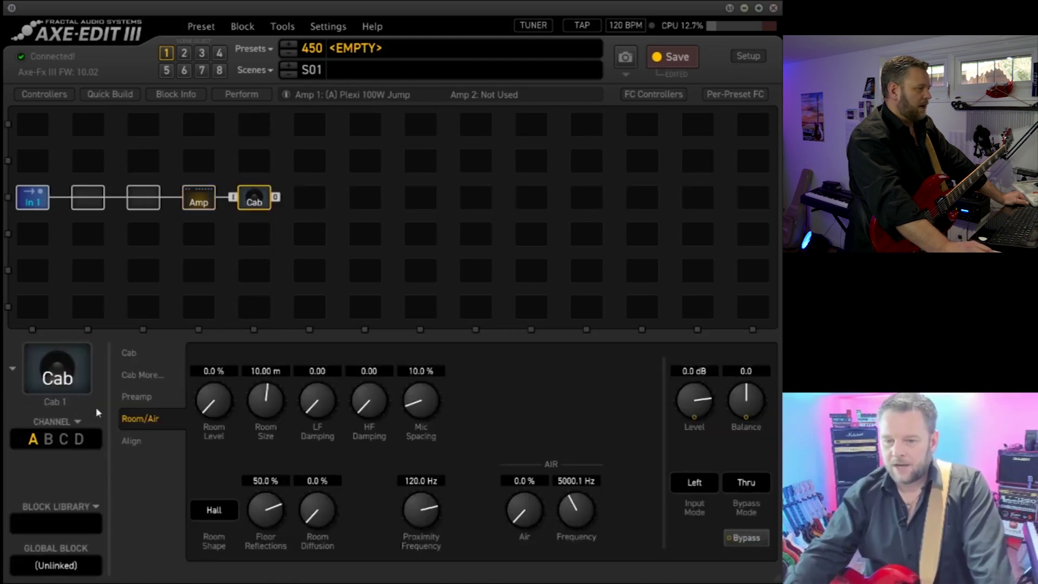
left_click(133, 353)
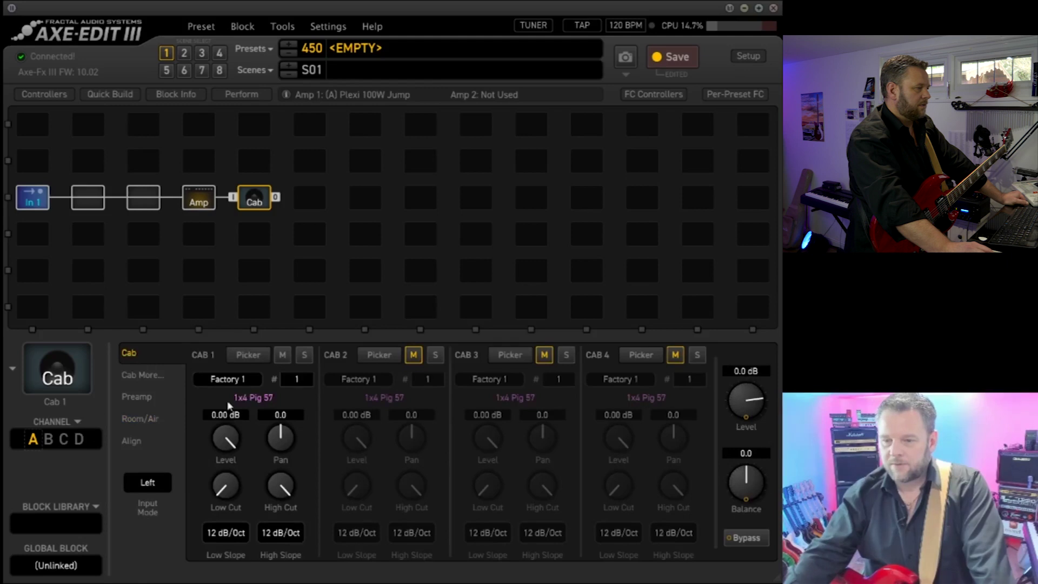
- Load the 4x12 Brit 70s GB 160 A cabinet into Cab 1, then extend the chain with shunts past it
left_click(248, 355)
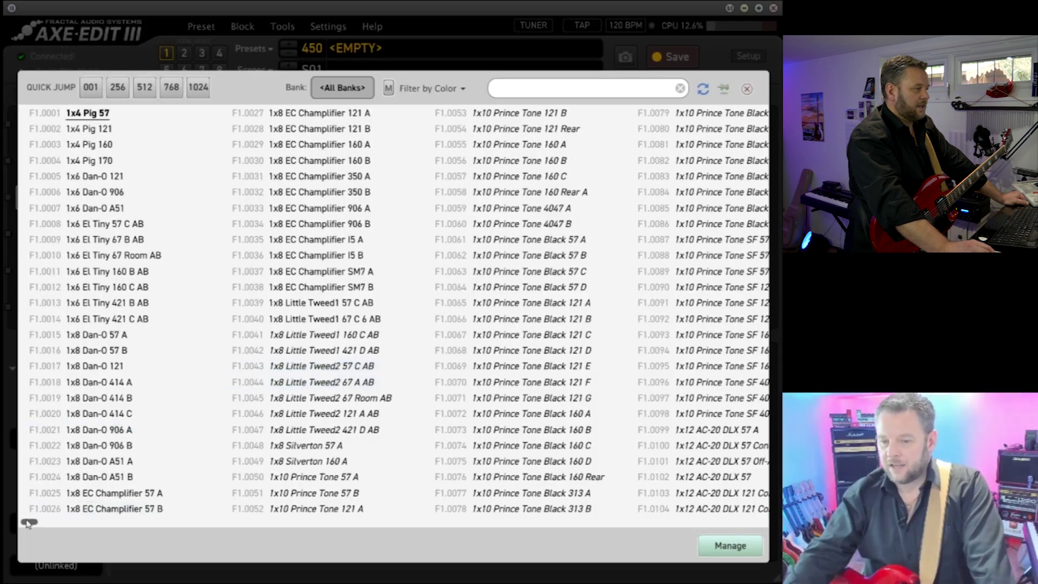
left_click_drag(32, 523, 363, 497)
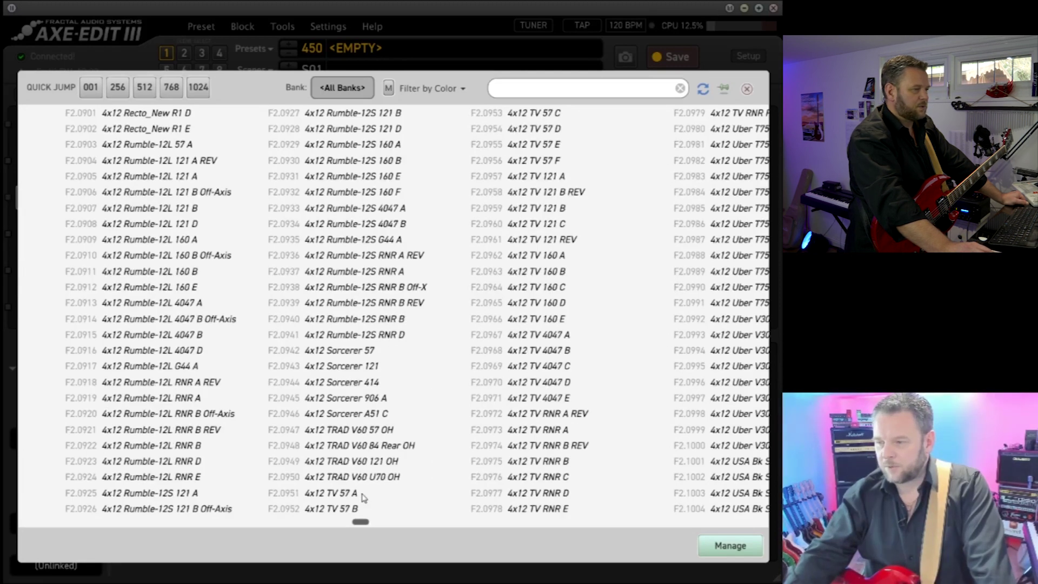
scroll(364, 497, "left", 5)
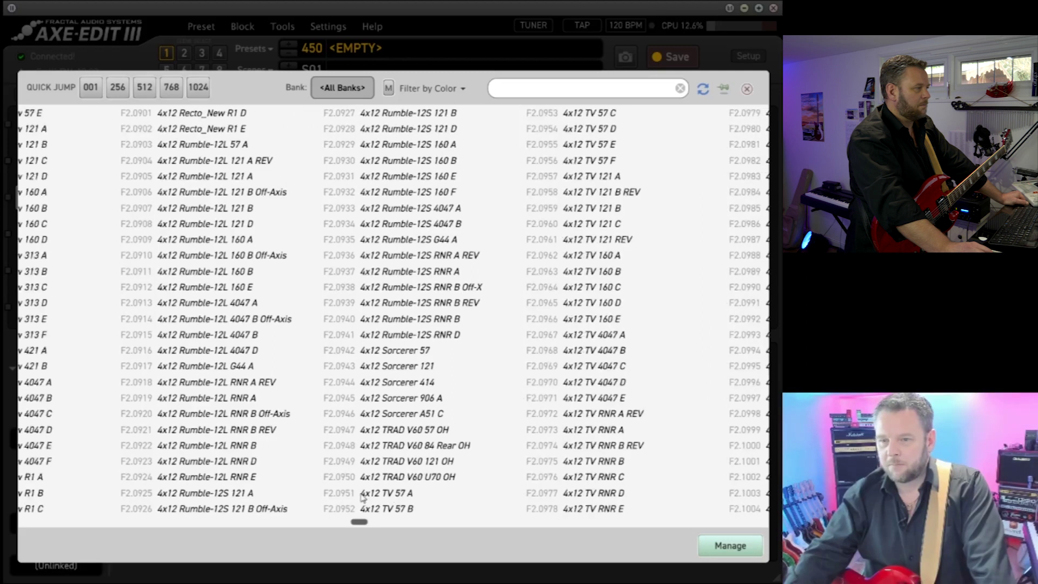
scroll(355, 498, "left", 10)
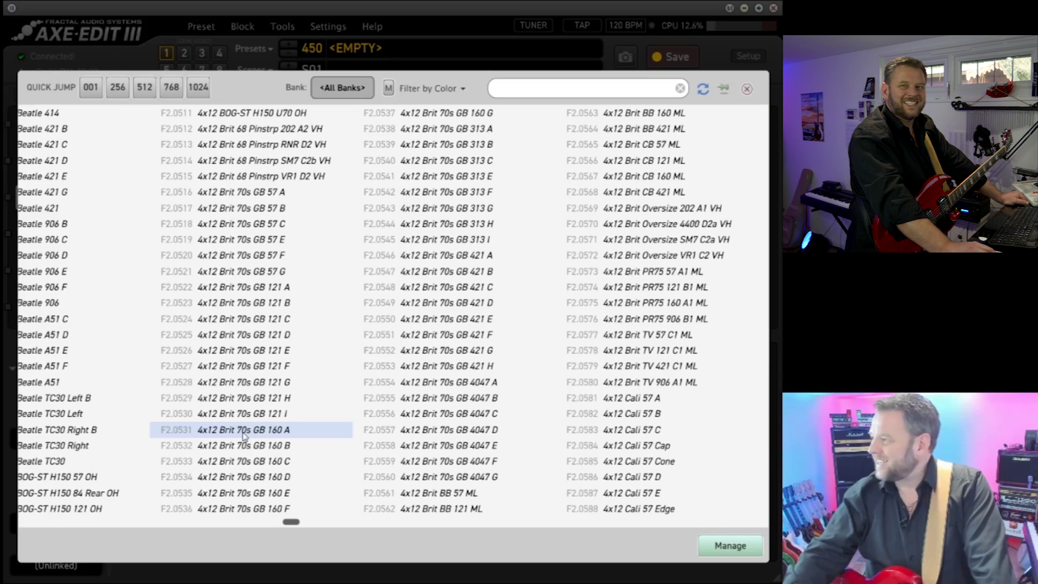
double_click(244, 431)
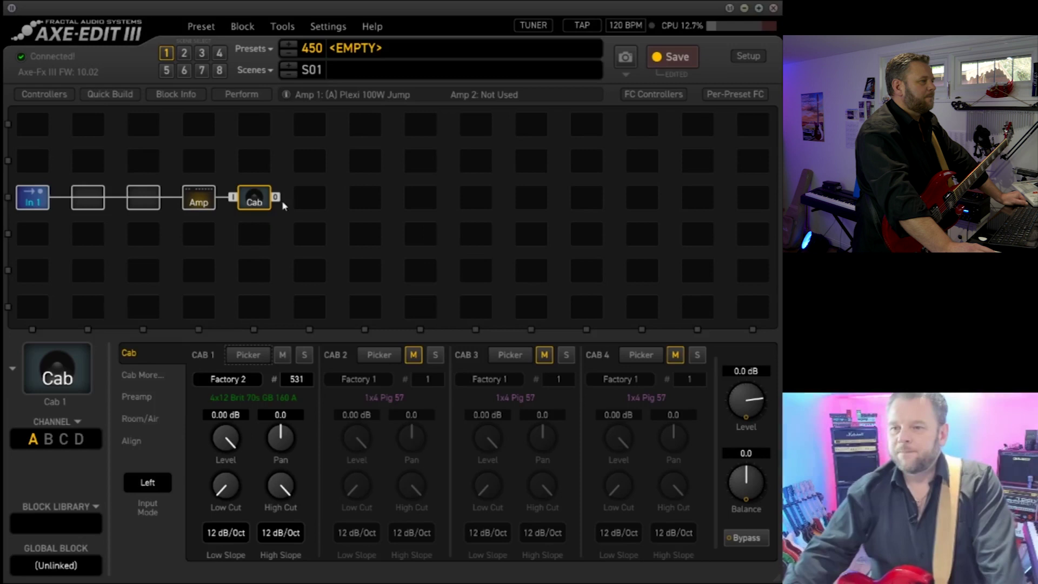
left_click_drag(276, 198, 426, 199)
- Put an Output 1 block in the empty column-8 slot after the Cab
left_click(426, 200)
right_click(427, 200)
mouse_move(427, 201)
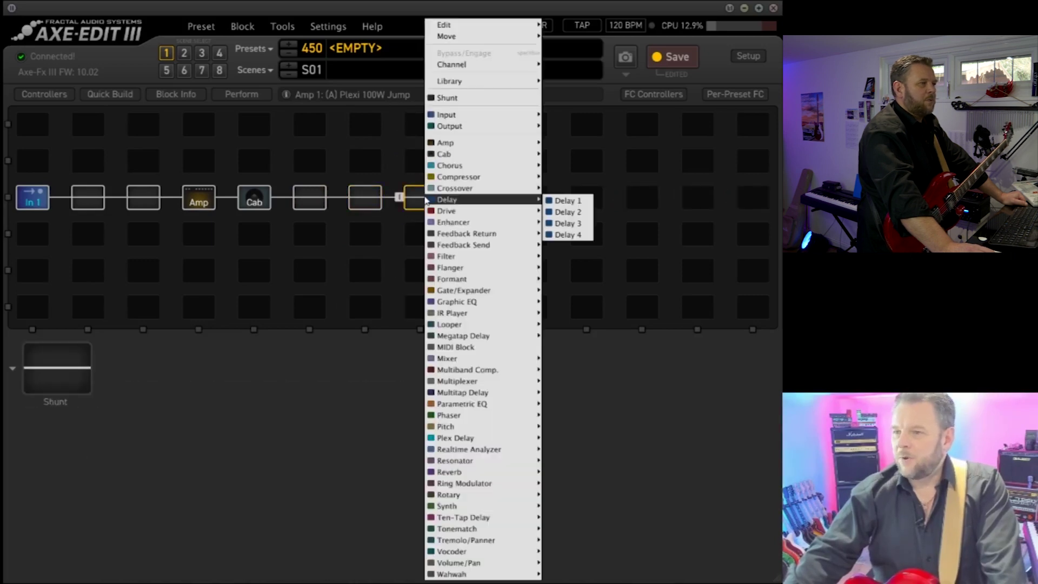
mouse_move(444, 128)
left_click(566, 127)
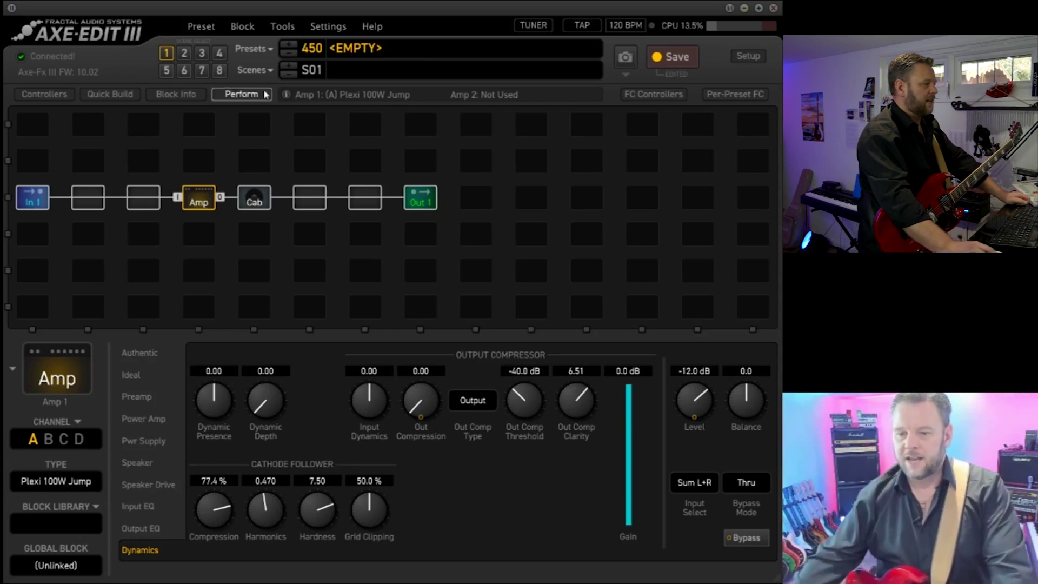
- Switch Amp 1's editor from the Authentic page to the Ideal parameter page
left_click(153, 355)
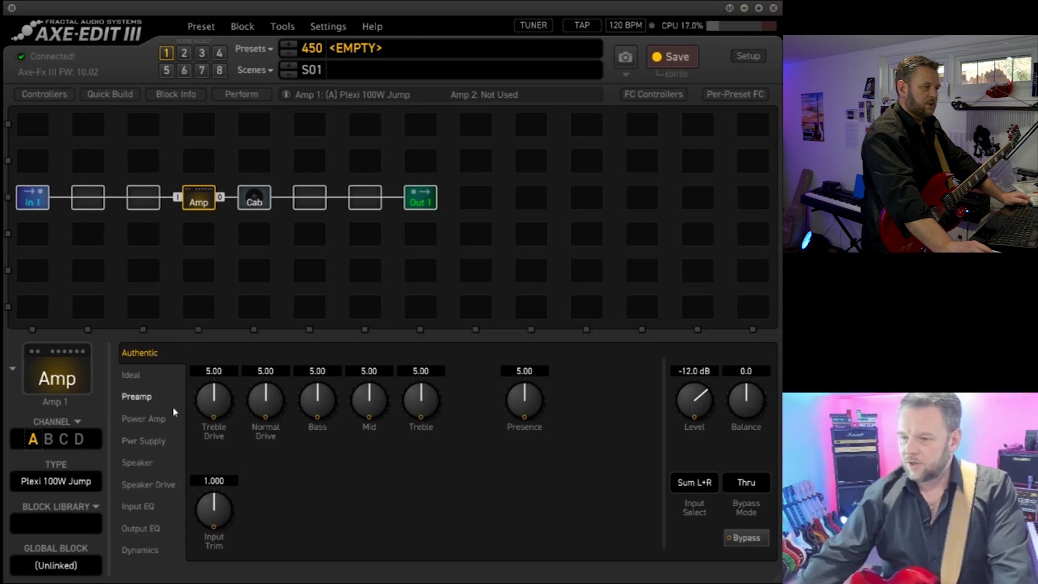
left_click(145, 378)
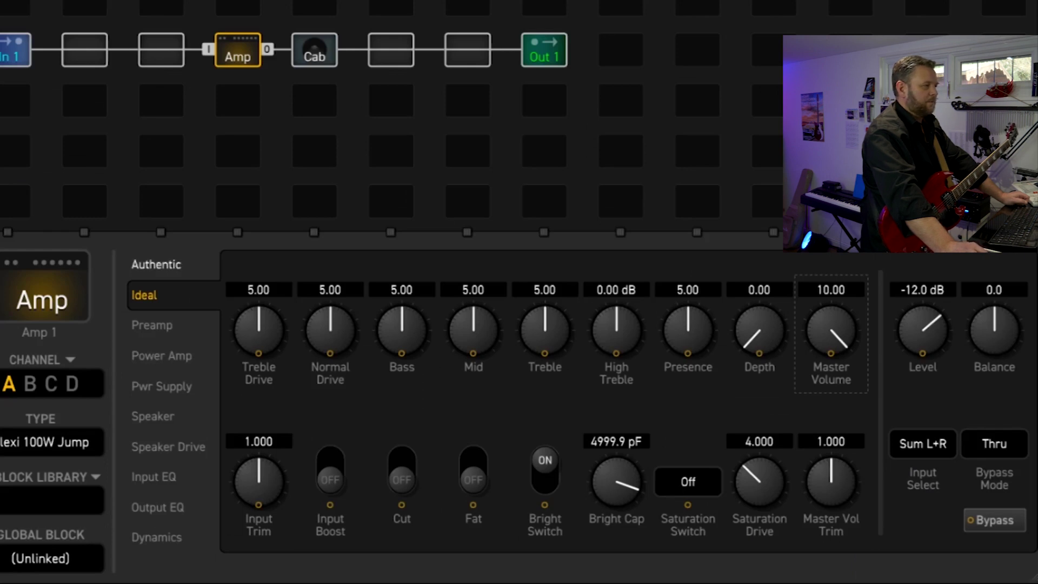
left_click(153, 270)
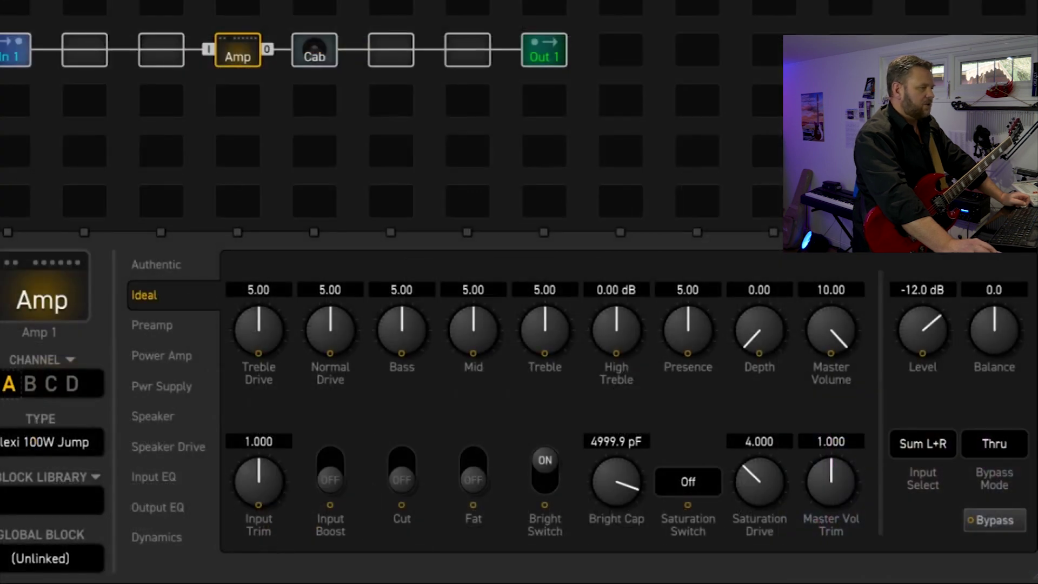
- Sweep Normal Drive up and back to 5.00, then Treble Drive to 6.65 and back near 5
mouse_move(312, 332)
left_mouse_down()
mouse_move(308, 307)
mouse_move(312, 330)
left_mouse_up()
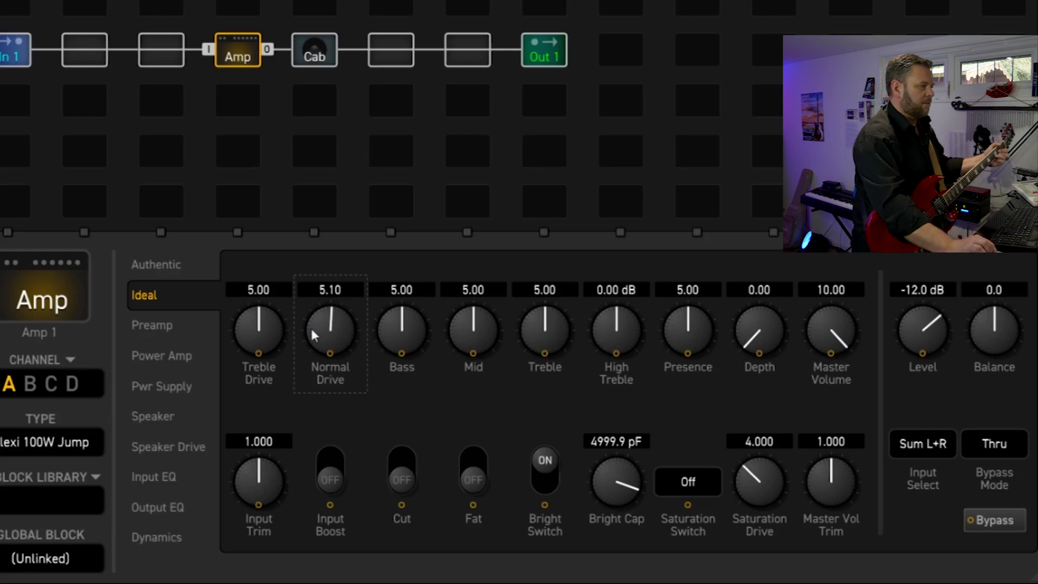
left_click_drag(314, 335, 298, 210)
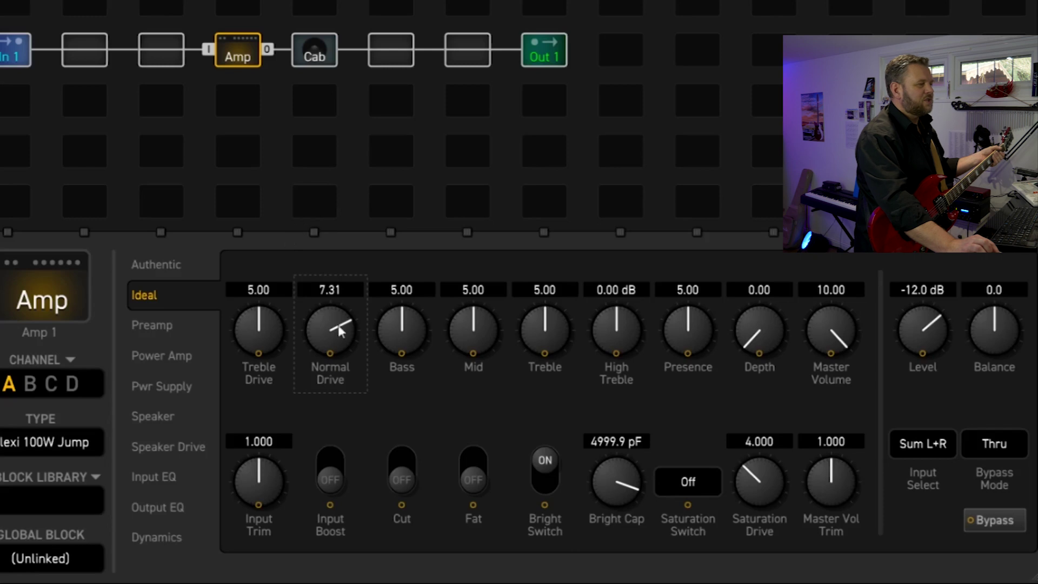
left_click_drag(320, 330, 414, 476)
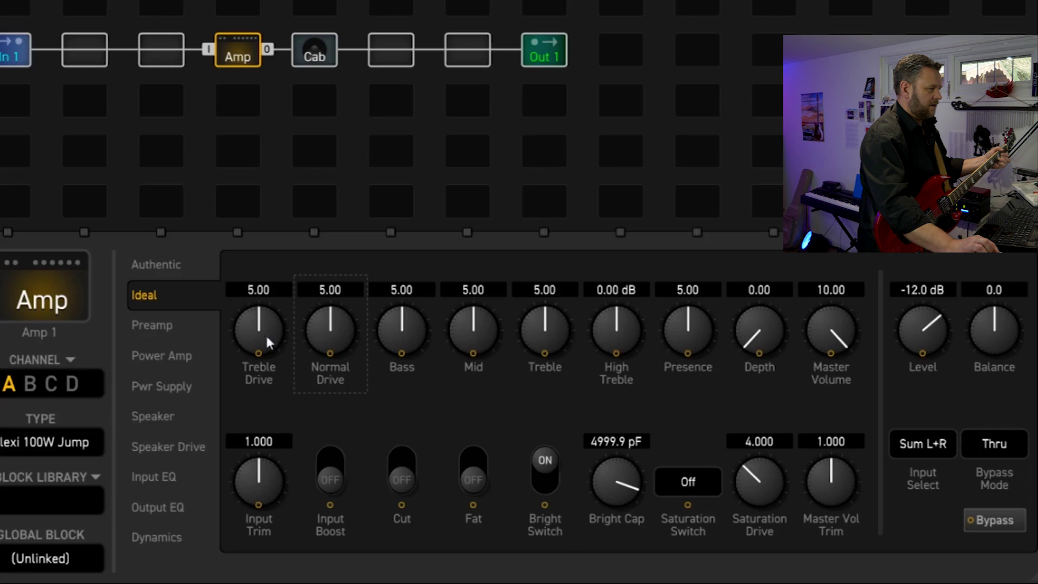
left_click_drag(265, 333, 187, 189)
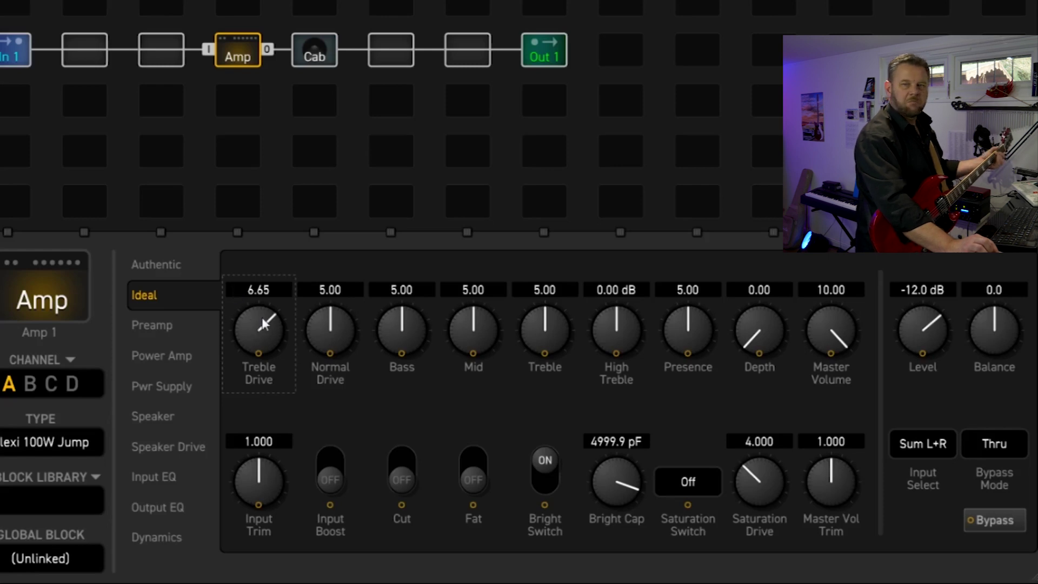
left_click_drag(257, 331, 230, 378)
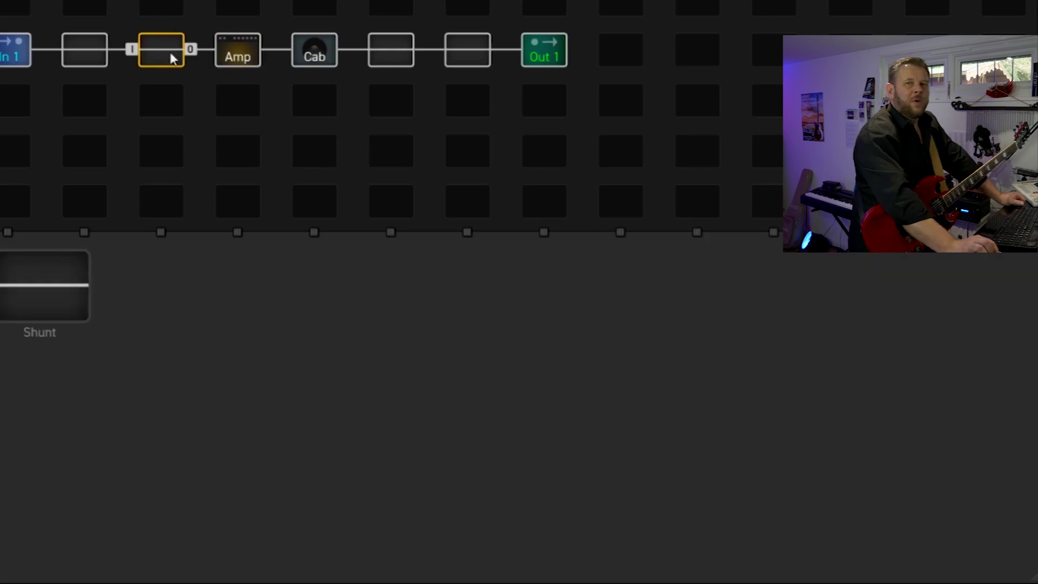
- Insert a Drive 1 block before the amp and set its type to T808 OD
left_click(172, 58)
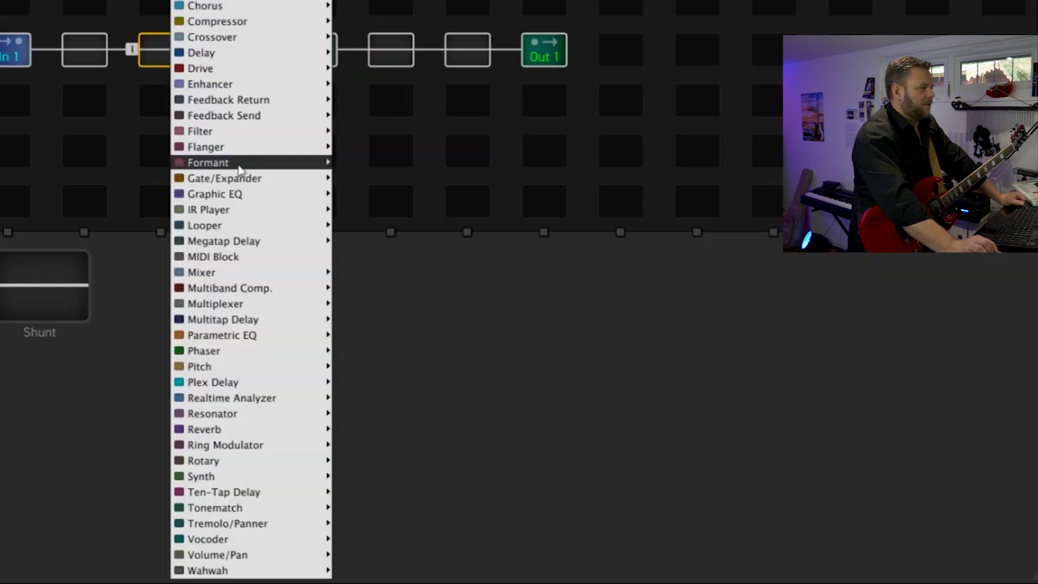
mouse_move(217, 325)
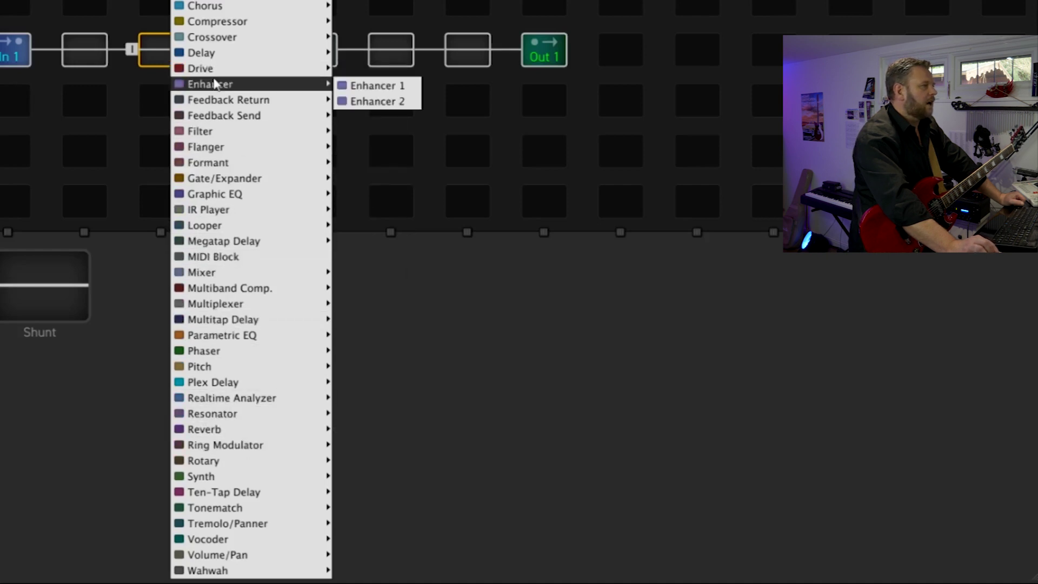
mouse_move(213, 73)
left_click(368, 70)
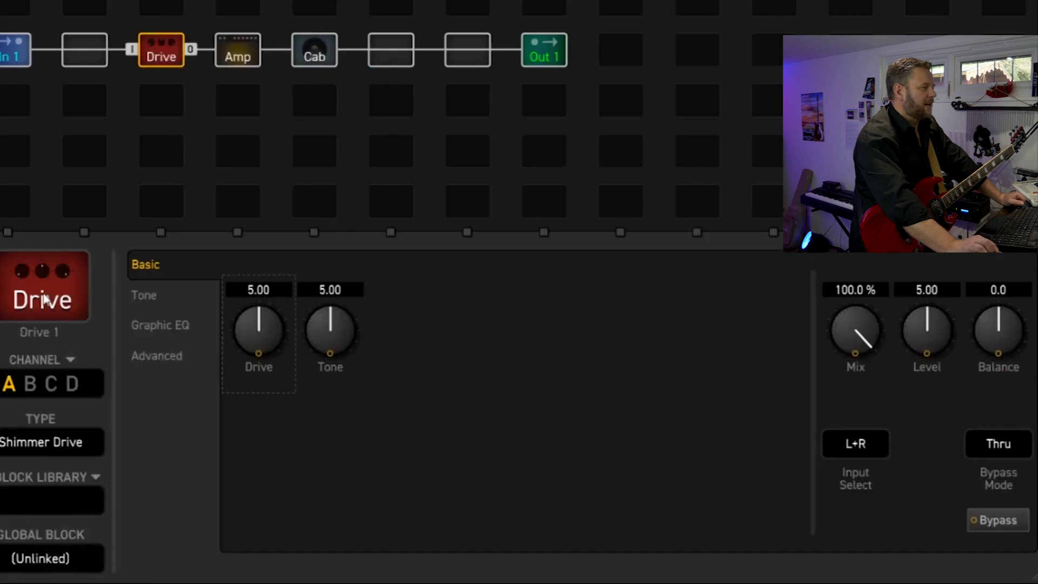
left_click(36, 443)
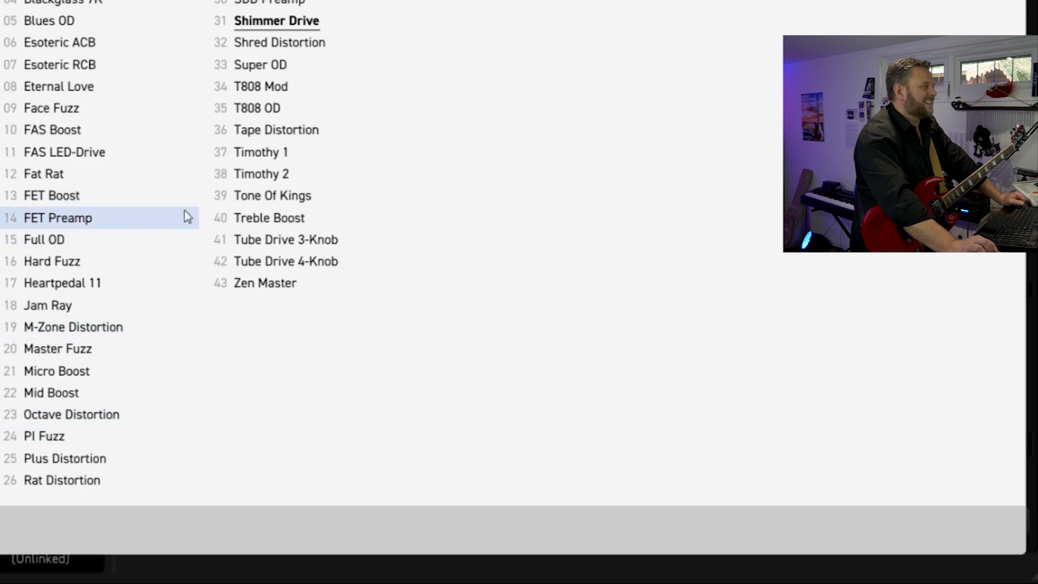
left_click(238, 111)
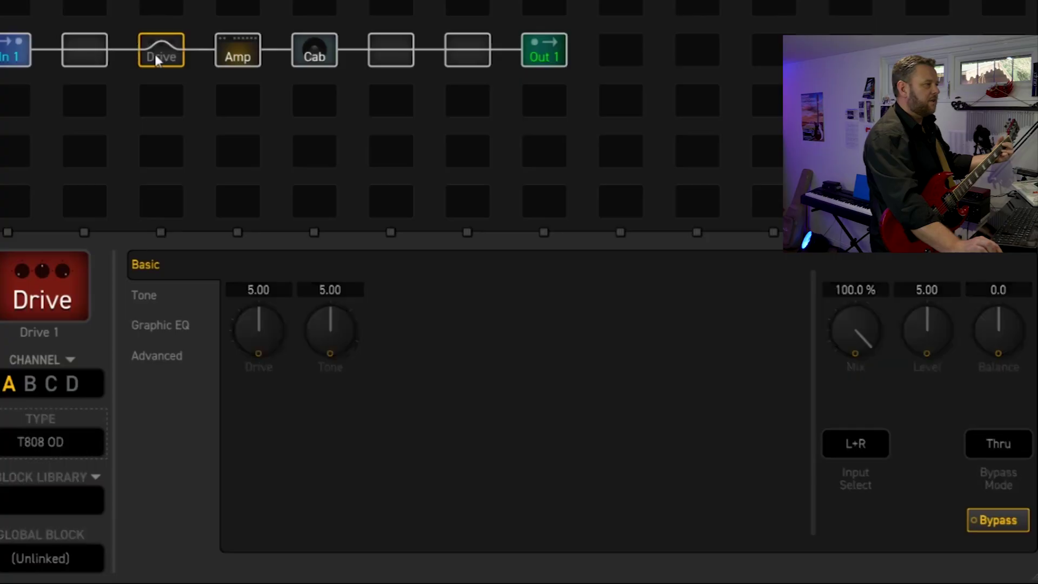
- Engage the T808 OD Drive block so it is no longer bypassed
left_click(154, 52)
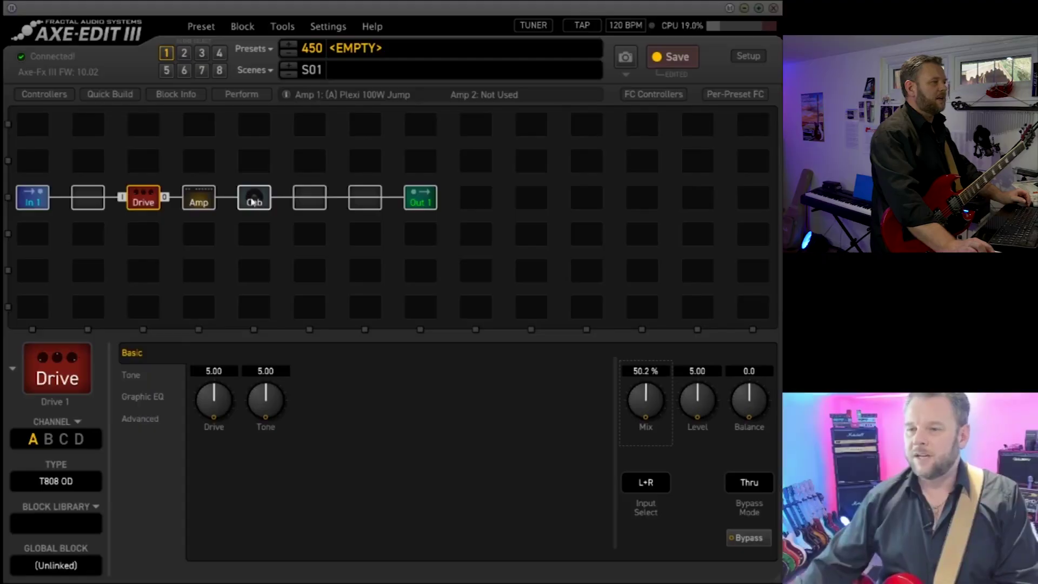
- Move the Cab block from the fifth grid slot to the sixth
left_click_drag(252, 202, 306, 202)
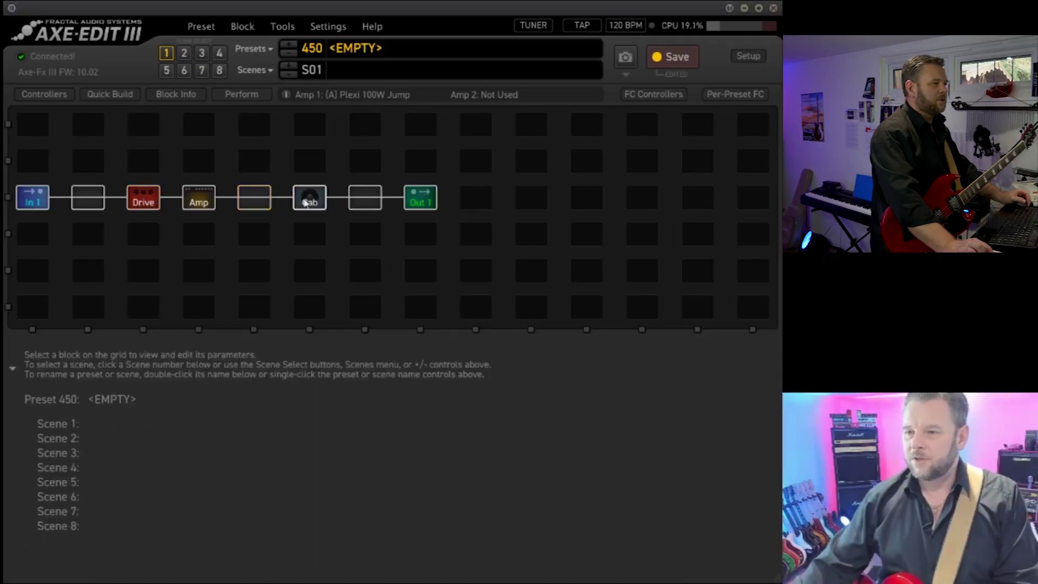
- Insert a Reverb 1 block between the amp and Cab and open its reverb type list
right_click(256, 204)
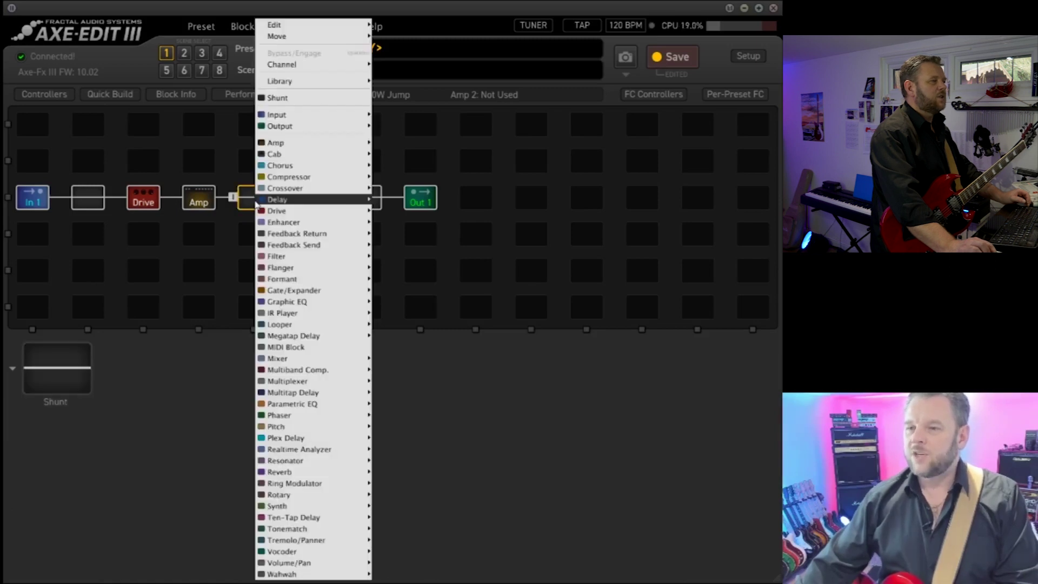
mouse_move(257, 203)
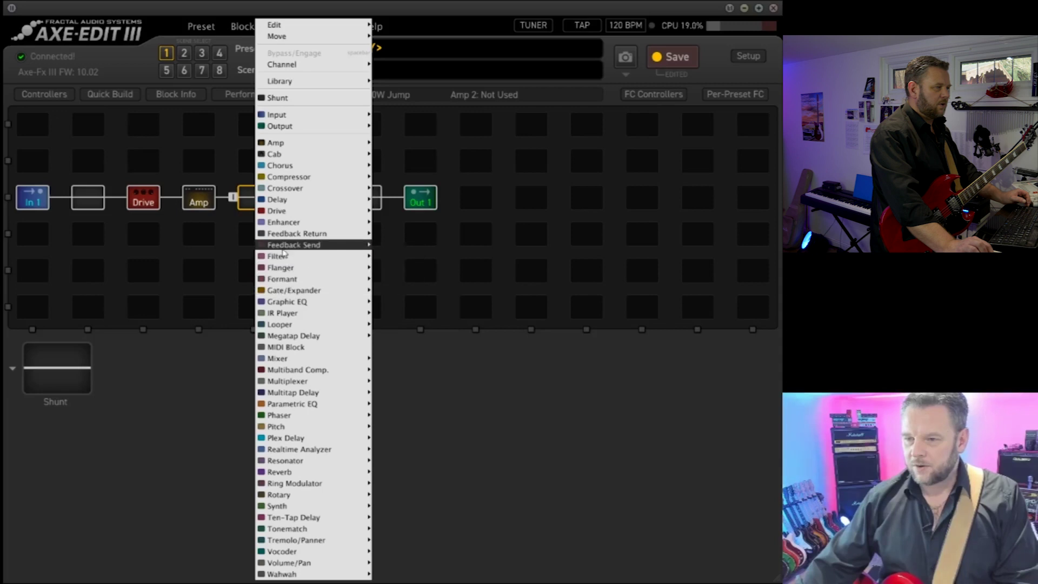
mouse_move(296, 474)
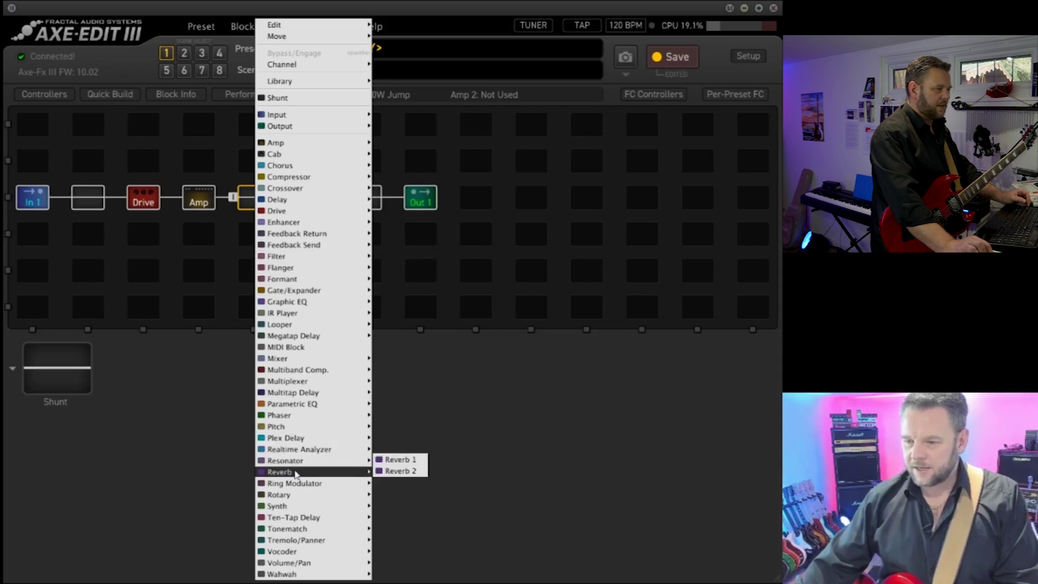
left_click(398, 460)
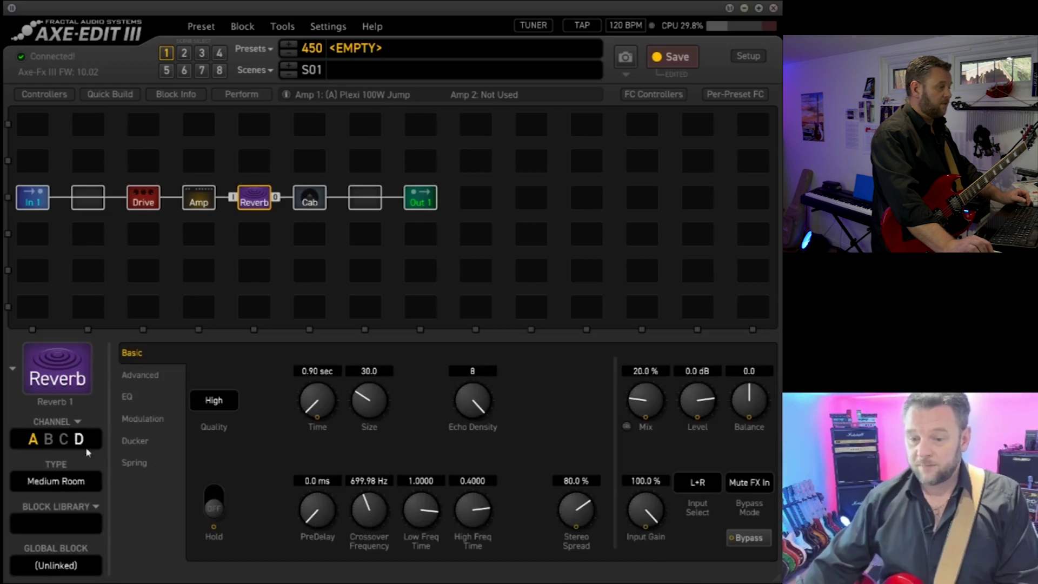
left_click(63, 483)
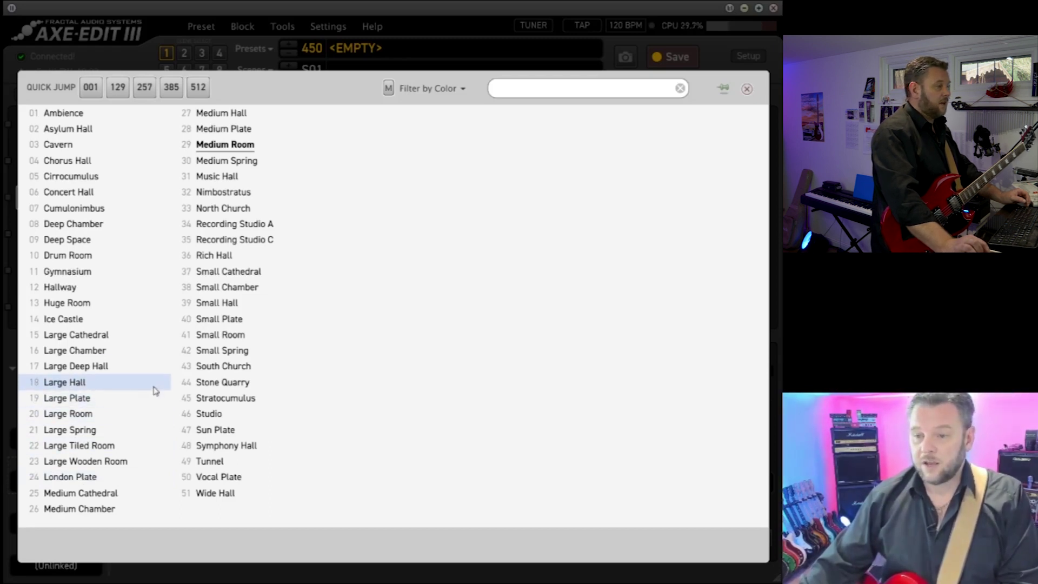
- Close the reverb type list, keeping Medium Room as Reverb 1's type
left_click(748, 90)
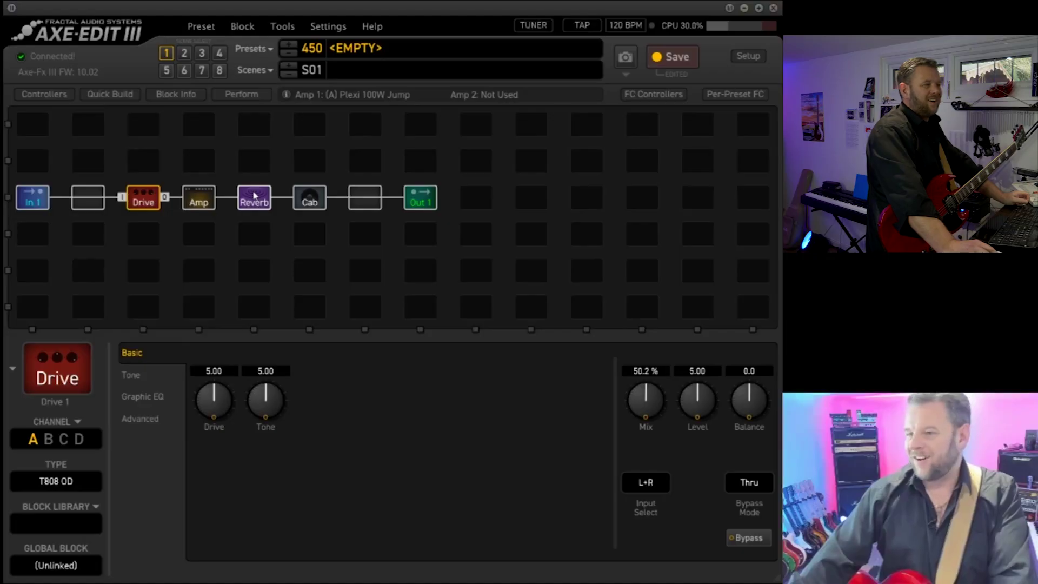
- Drag the Reverb block from after the Amp to the slot between Cab and Out 1
left_click_drag(254, 196, 361, 195)
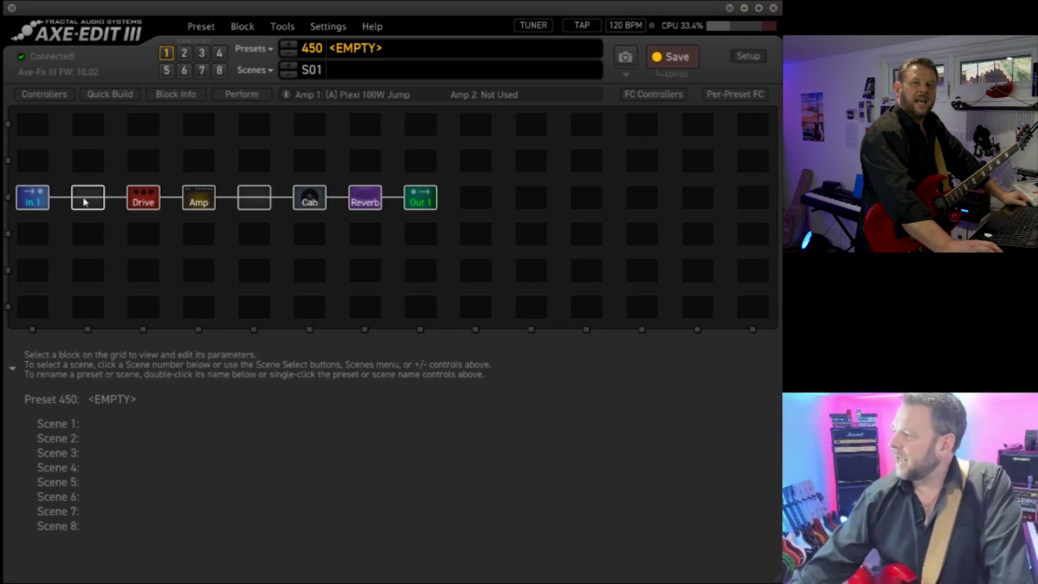
- Insert a Compressor 1 block (Studio Compressor) in the empty slot after In 1
right_click(84, 202)
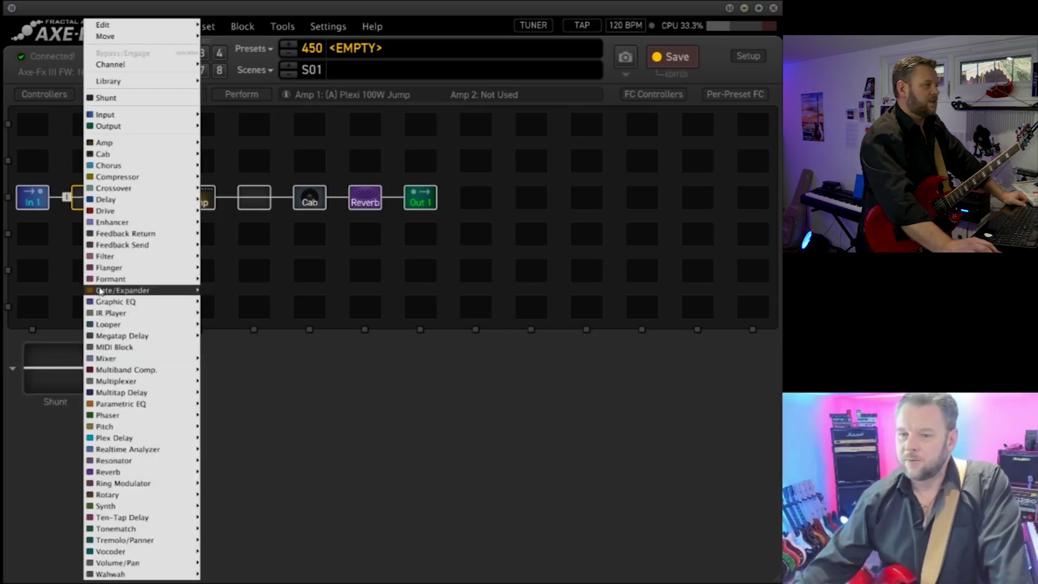
mouse_move(102, 293)
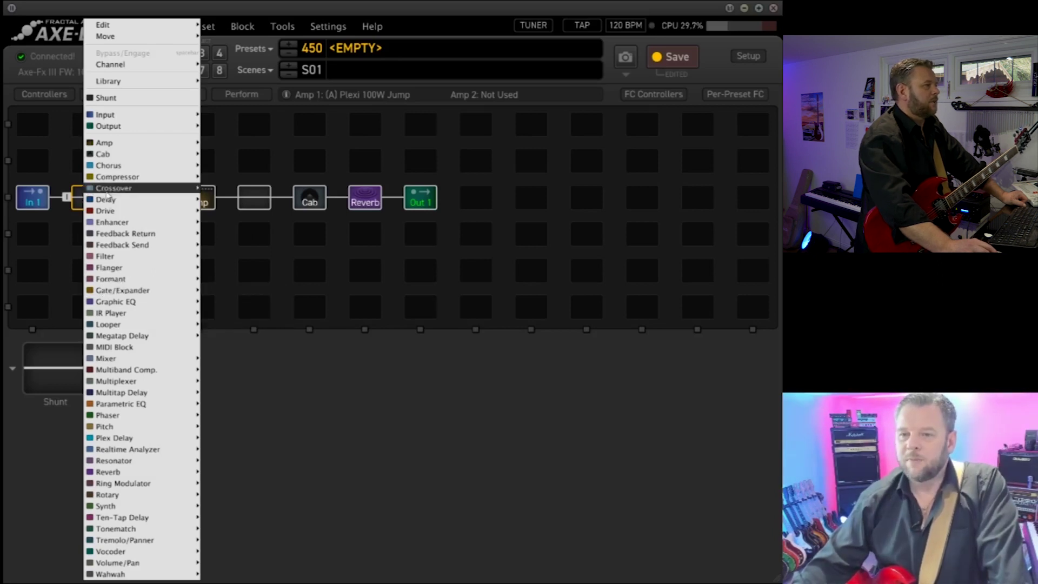
mouse_move(110, 181)
left_click(236, 178)
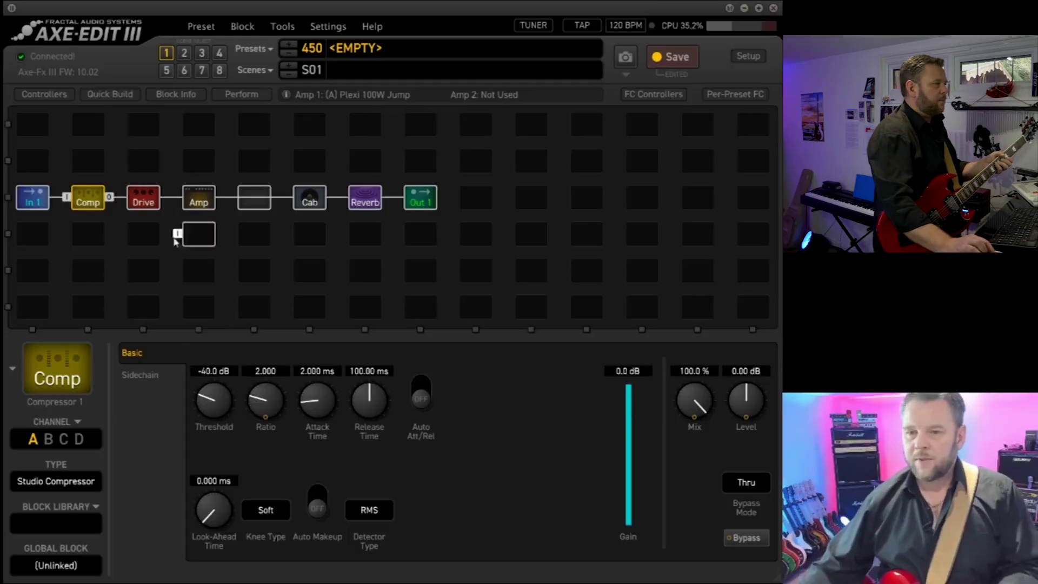
left_click(79, 201)
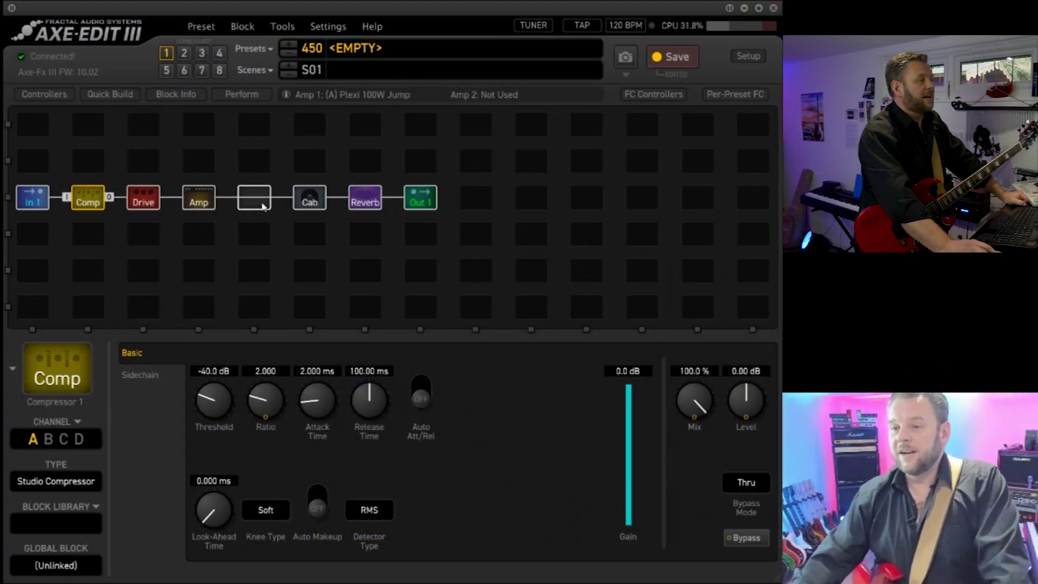
- Insert a Delay 1 block (Digital Stereo Delay) in the empty slot after the Amp
left_click(263, 206)
right_click(264, 207)
mouse_move(263, 206)
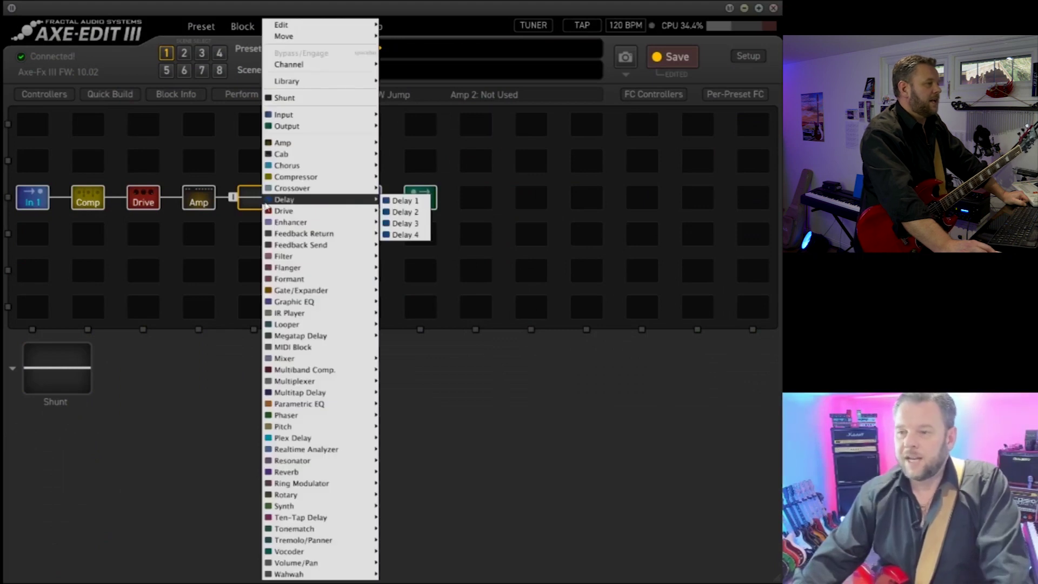
left_click(403, 200)
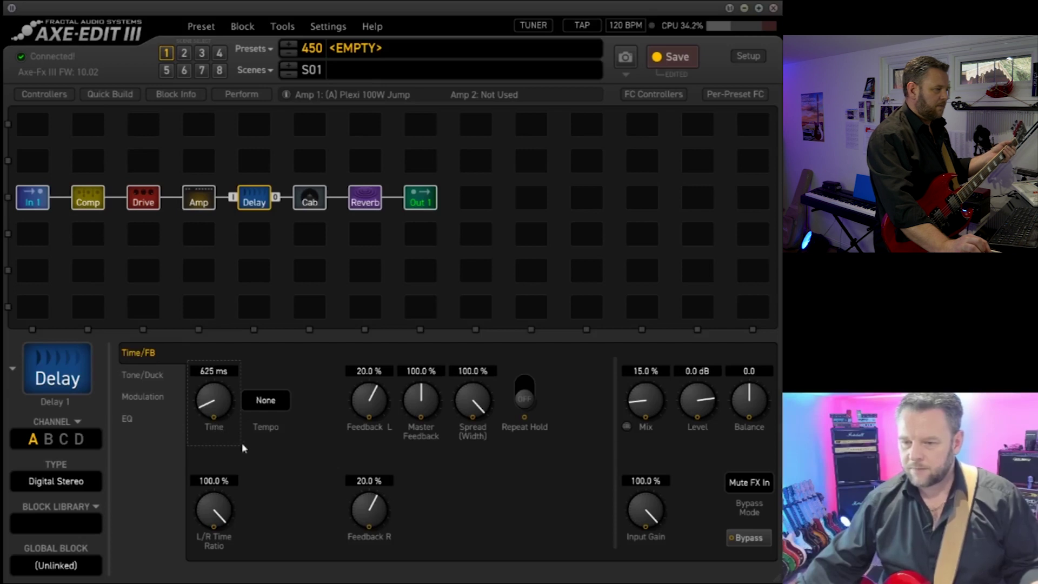
- Turn the Delay Time knob down toward 334 ms
left_click_drag(242, 443, 199, 414)
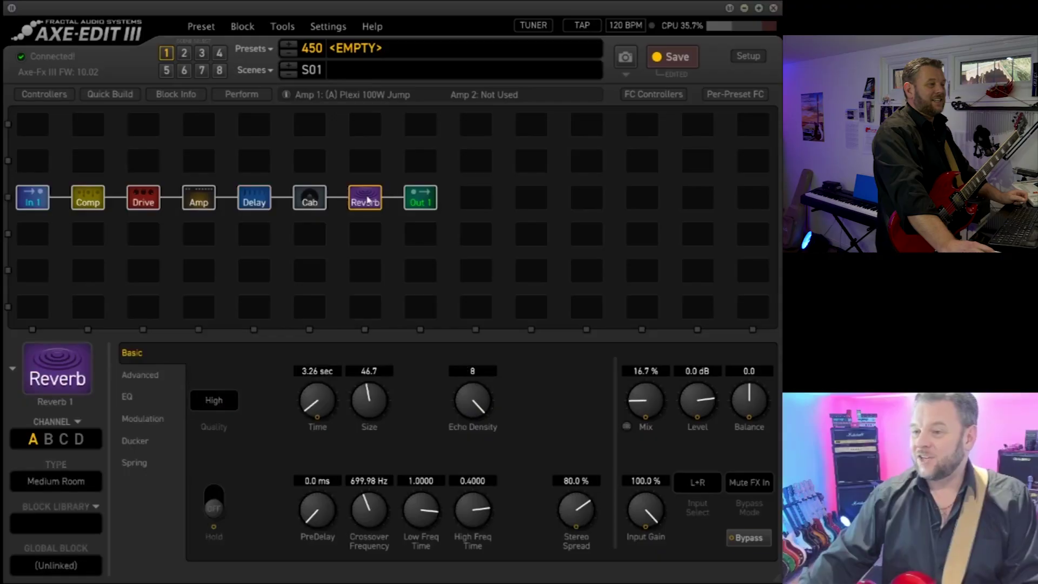
- Select the Delay, Drive and Comp blocks in turn to show their settings
left_click(268, 203)
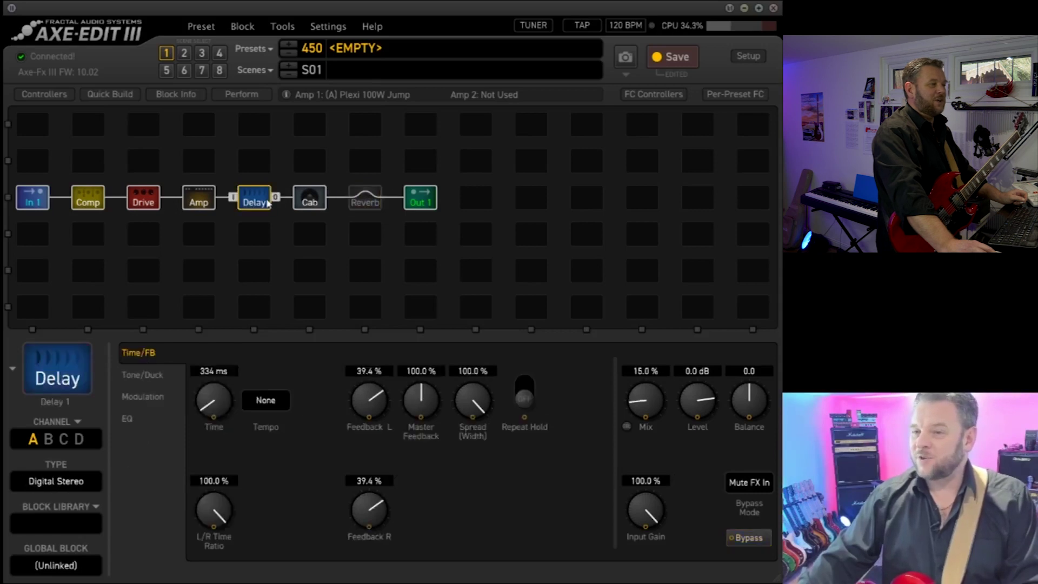
left_click(147, 199)
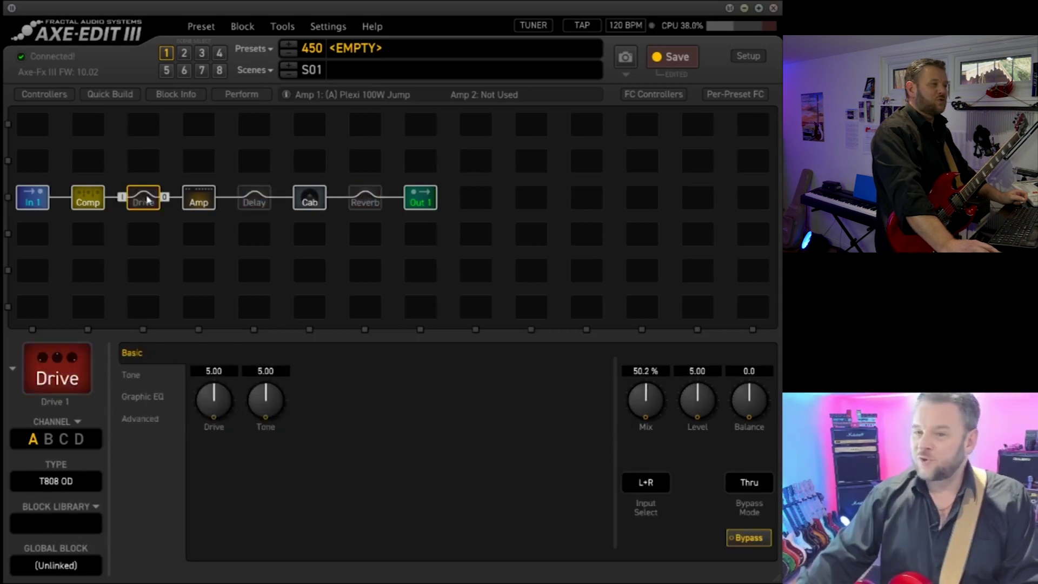
left_click(93, 204)
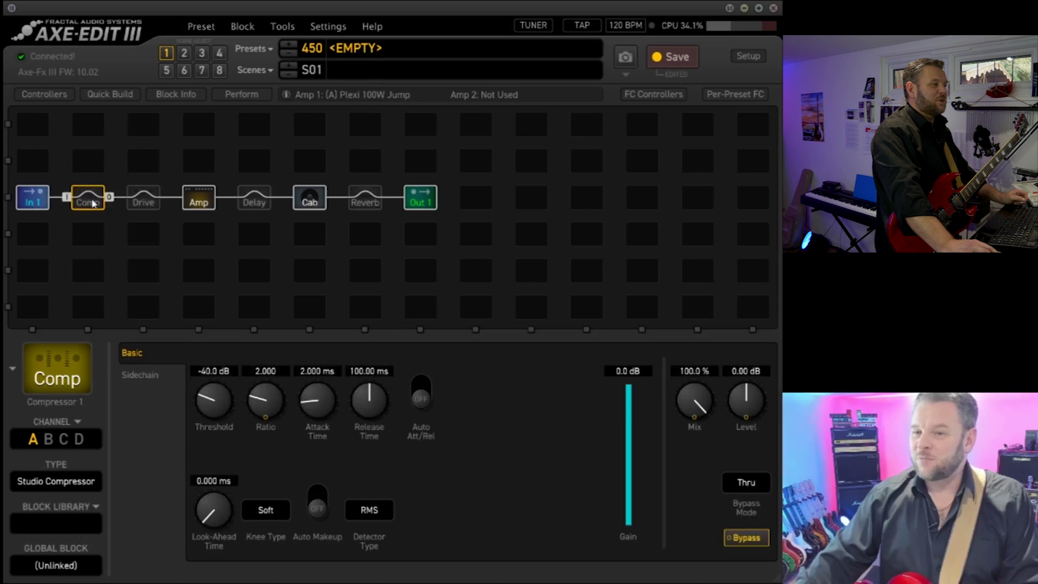